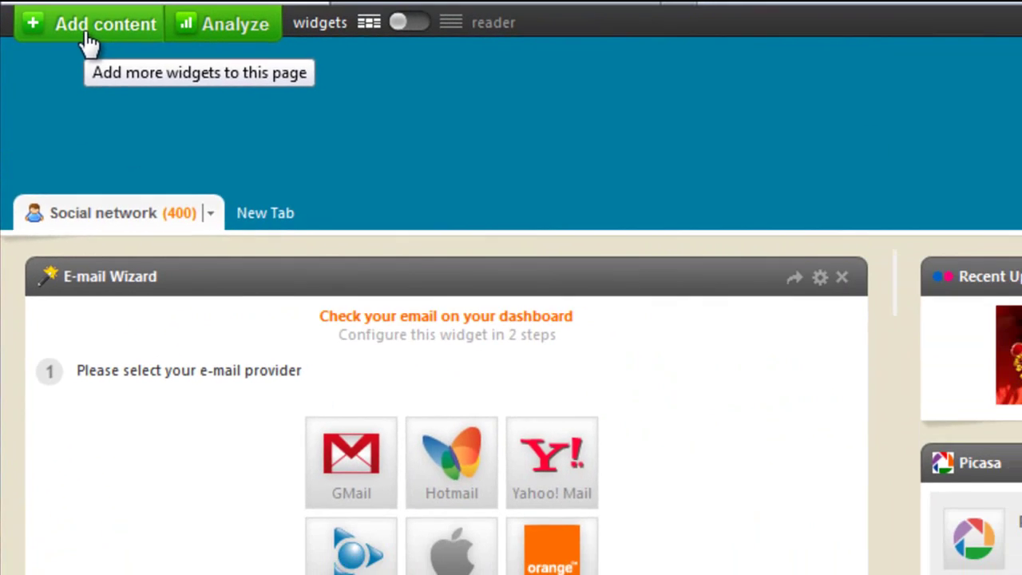
- Search the widget library for "webpage widget" and add the Web Page widget to the Social network page
click(116, 36)
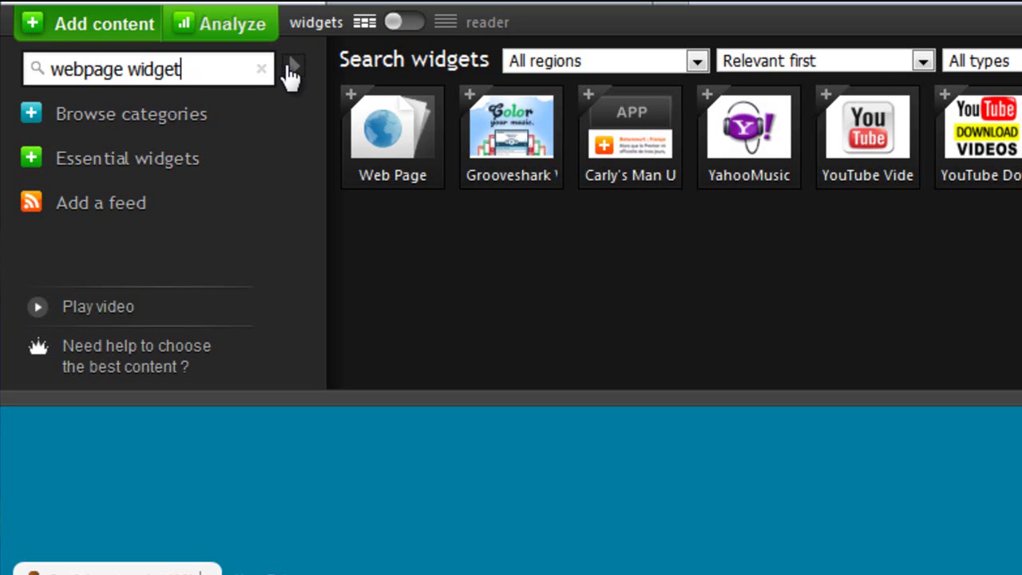
mouse_move(363, 182)
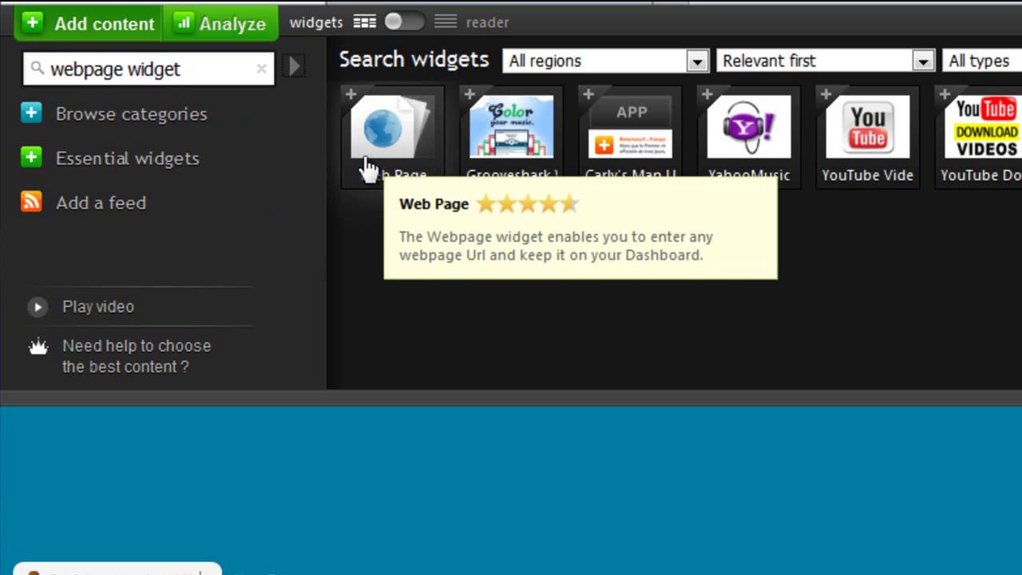
click(365, 162)
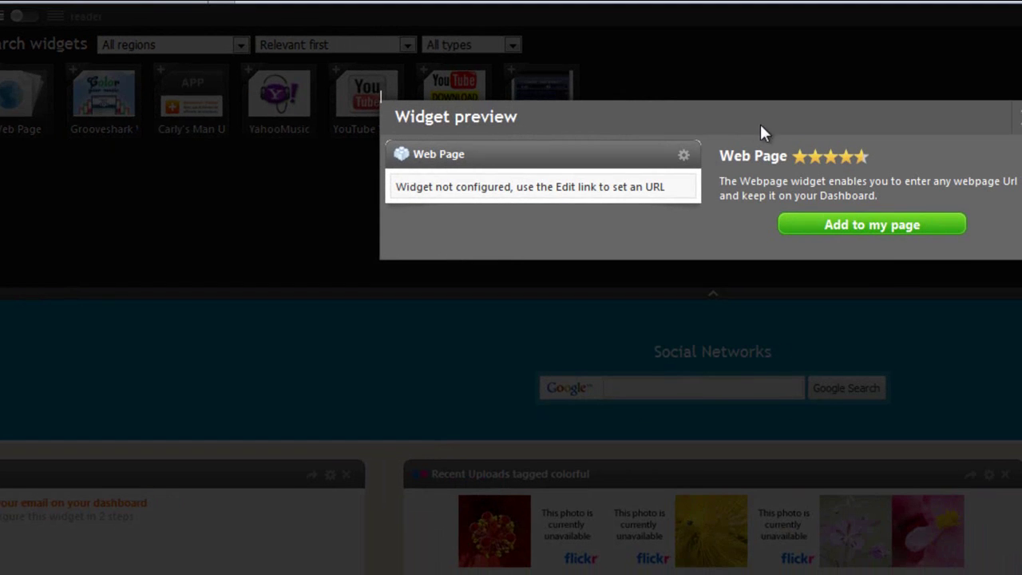
click(890, 230)
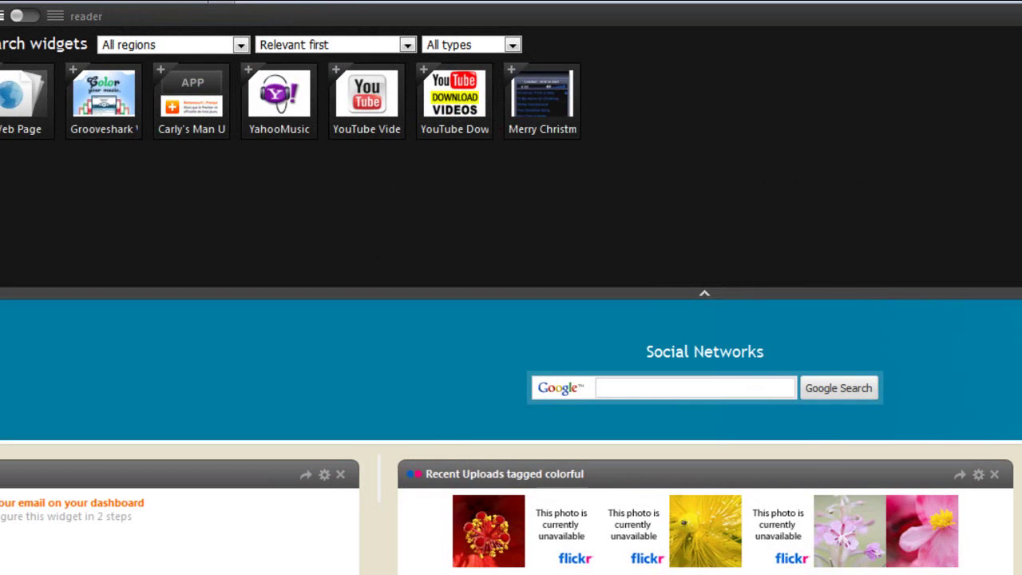
drag(890, 230, 85, 502)
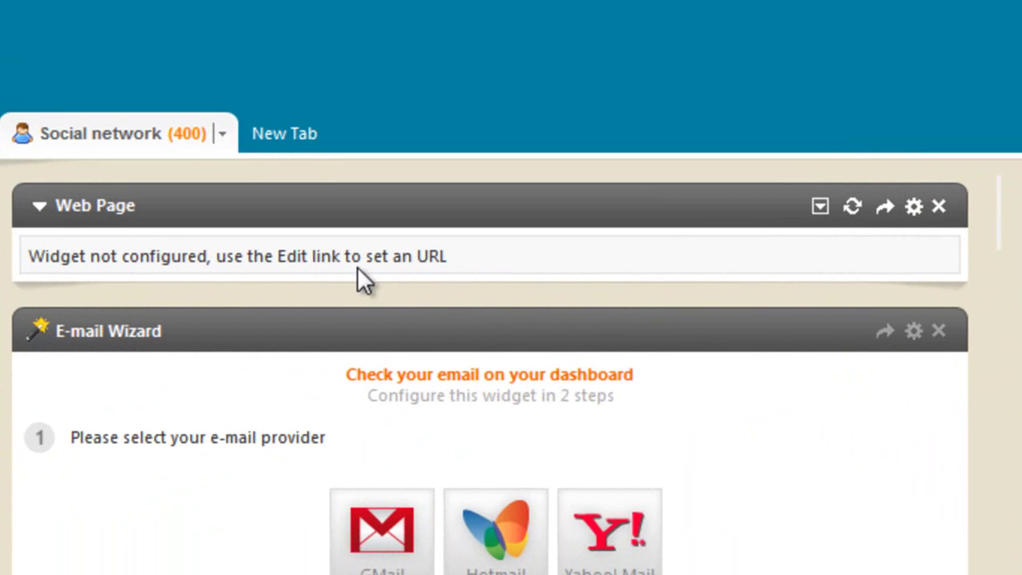
- Edit the Web Page widget's settings and set its title to TwitterGadget
click(916, 209)
drag(471, 264, 281, 329)
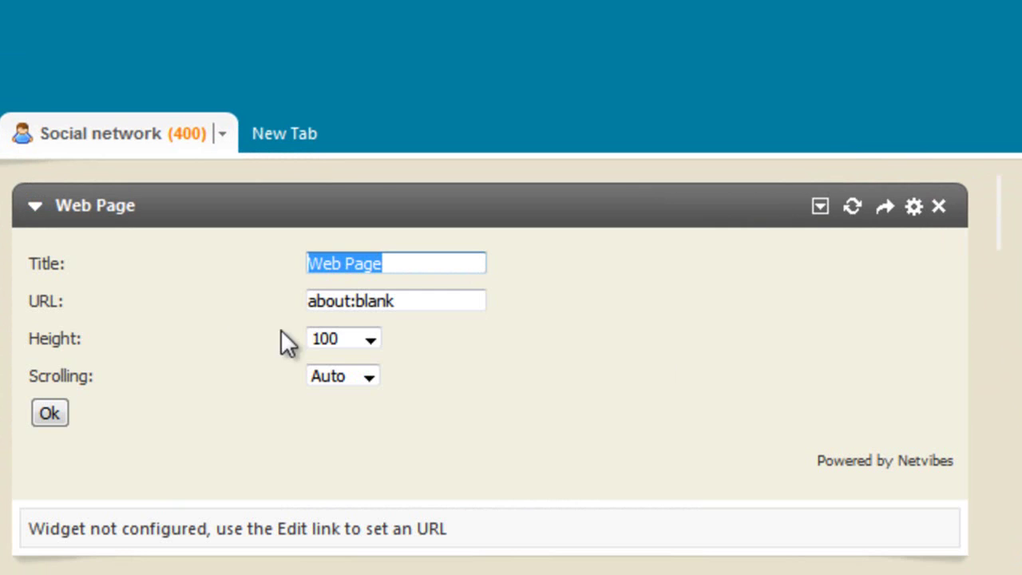
text(Tw)
key(Down)
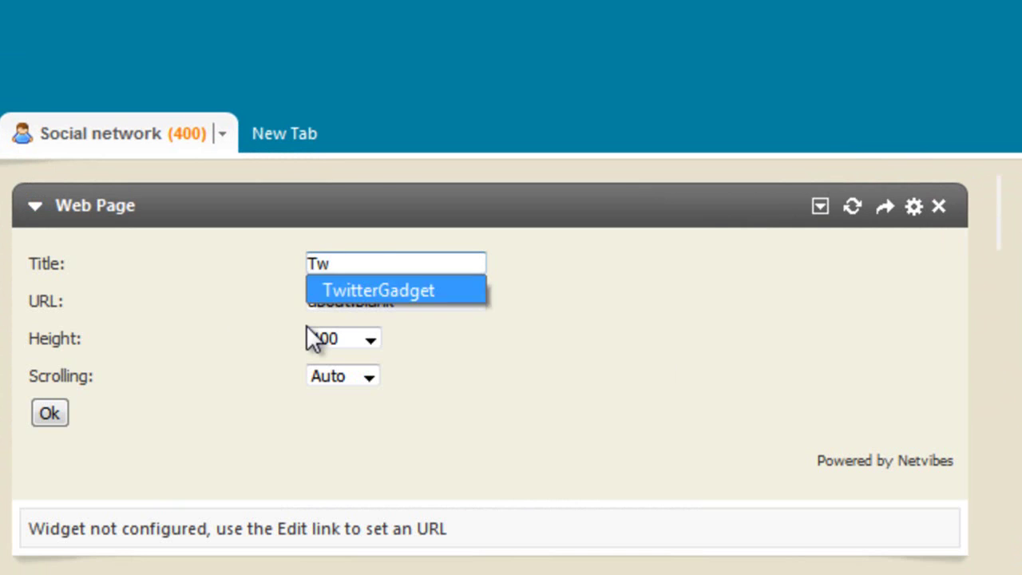
key(Tab)
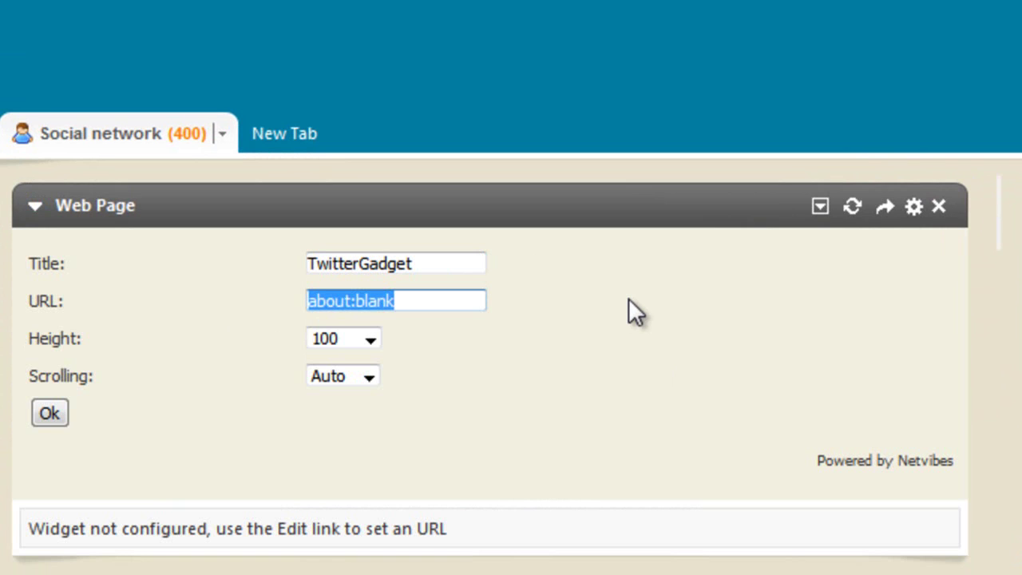
text(http)
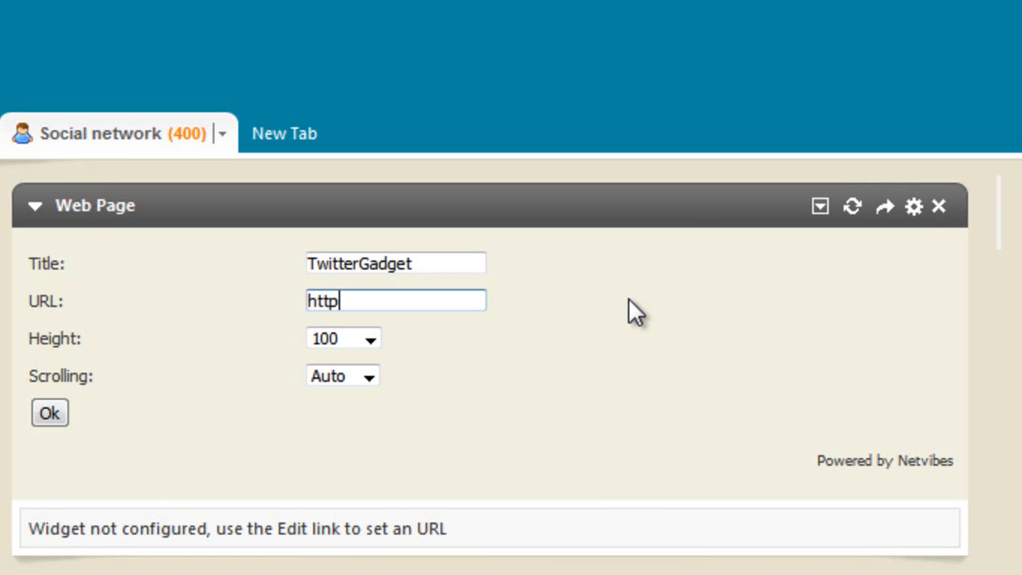
text(://www.twittergad)
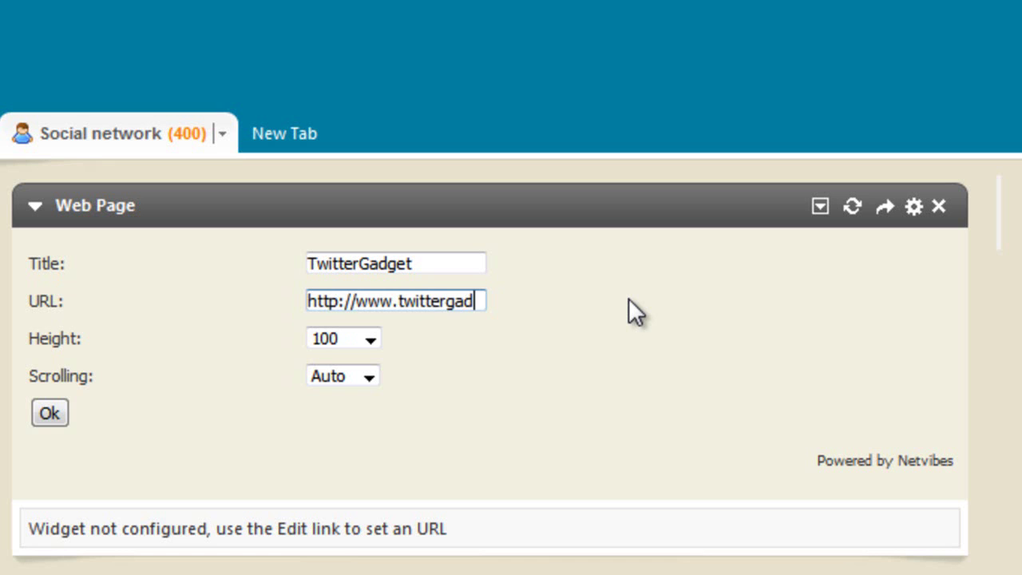
text(get.com/gadg)
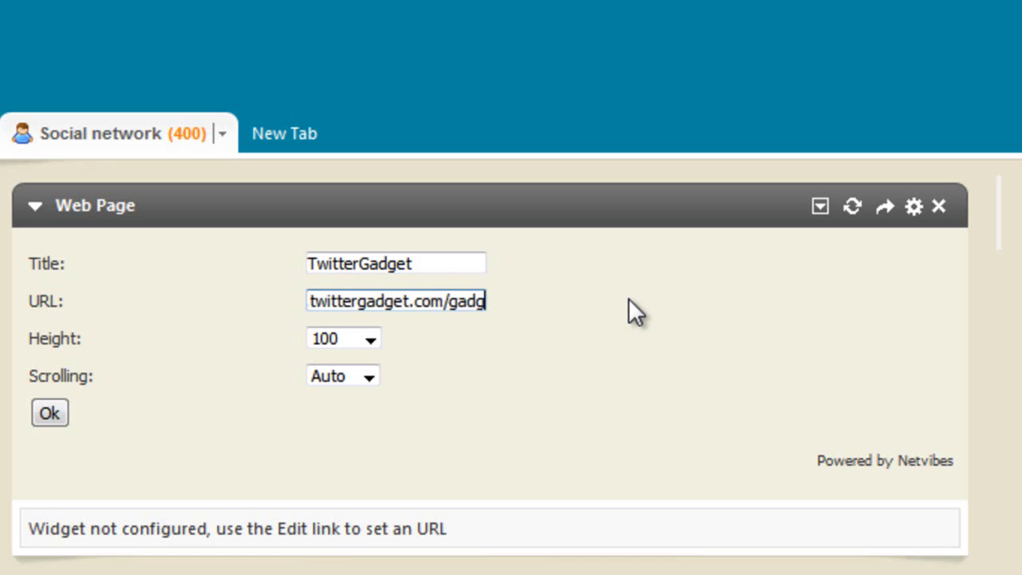
text(et.asp)
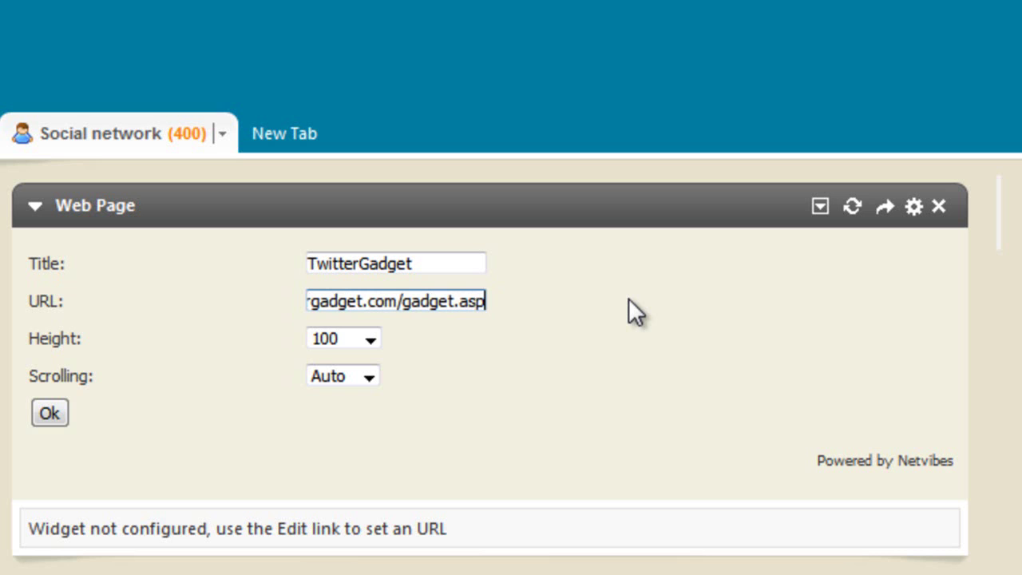
- Check the full address entered in the Web Page widget's URL field, back to its beginning and through to its end
key(Left)
key(Left)
key(Left)
key(Left)
key(Left)
key(Left)
key(Left)
key(Left)
key(Left)
key(Left)
key(Left)
key(Left)
key(Left)
key(Left)
key(Left)
key(Left)
key(Left)
key(Left)
key(Left)
key(Left)
key(Left)
key(Left)
key(Left)
key(Left)
key(Left)
key(Left)
key(Left)
key(Left)
key(Left)
key(Left)
key(Left)
key(Left)
key(Left)
key(Left)
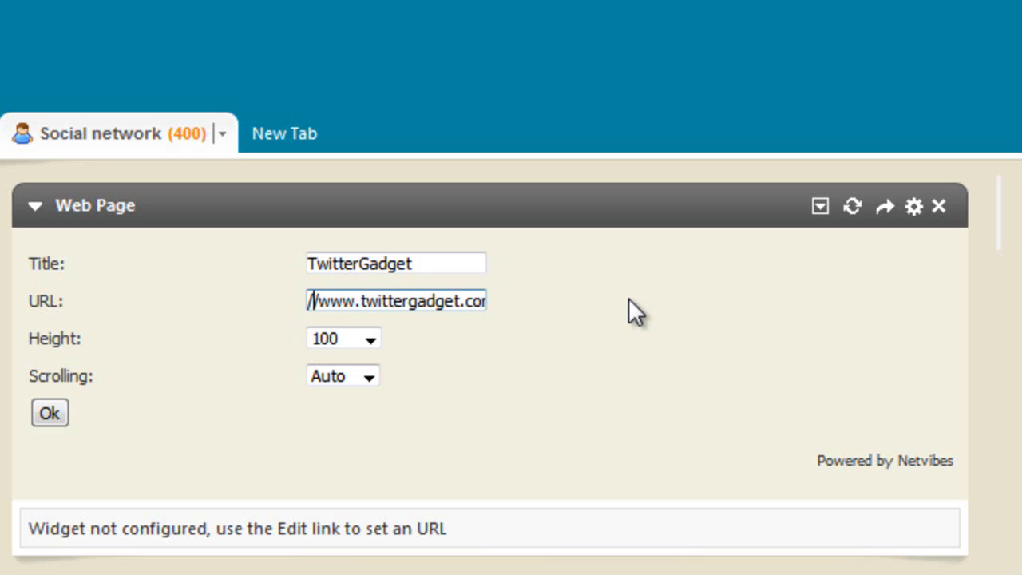
key(Right)
key(Right)
key(Right)
key(Right)
key(Right)
key(Right)
key(Right)
key(Right)
key(Right)
key(Right)
key(Right)
key(Right)
key(Right)
key(Right)
key(Right)
key(Right)
key(Right)
key(Right)
key(Right)
key(Right)
key(Right)
key(Right)
key(Right)
key(Right)
key(Right)
key(Right)
key(Right)
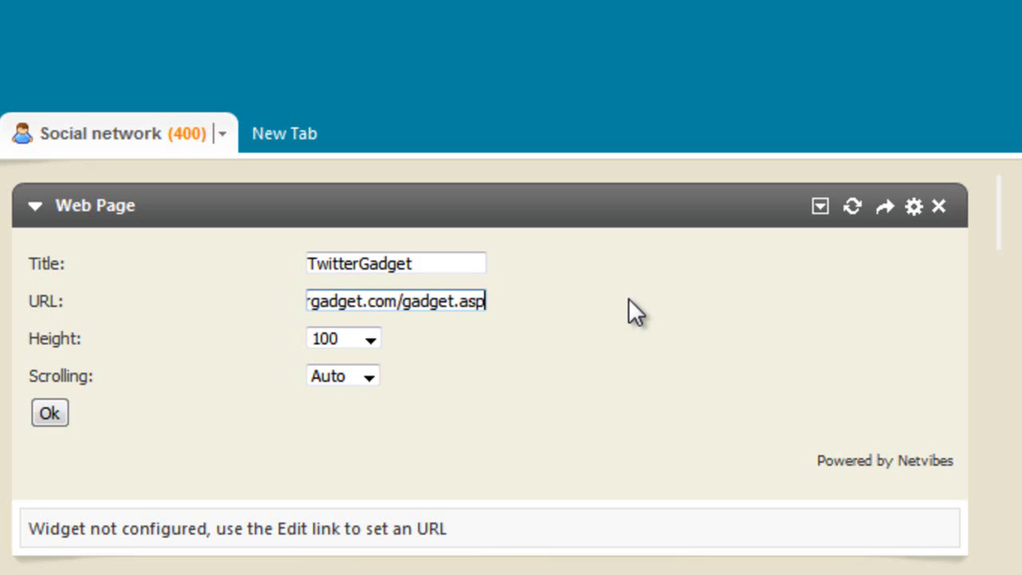
- Set the Web Page widget's height to 450 and save its settings
click(348, 333)
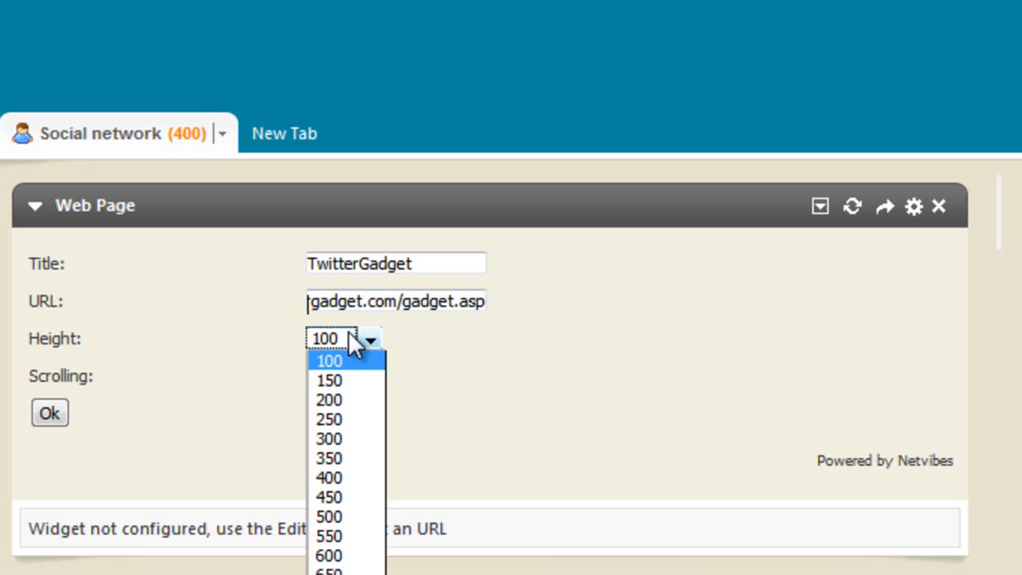
click(353, 496)
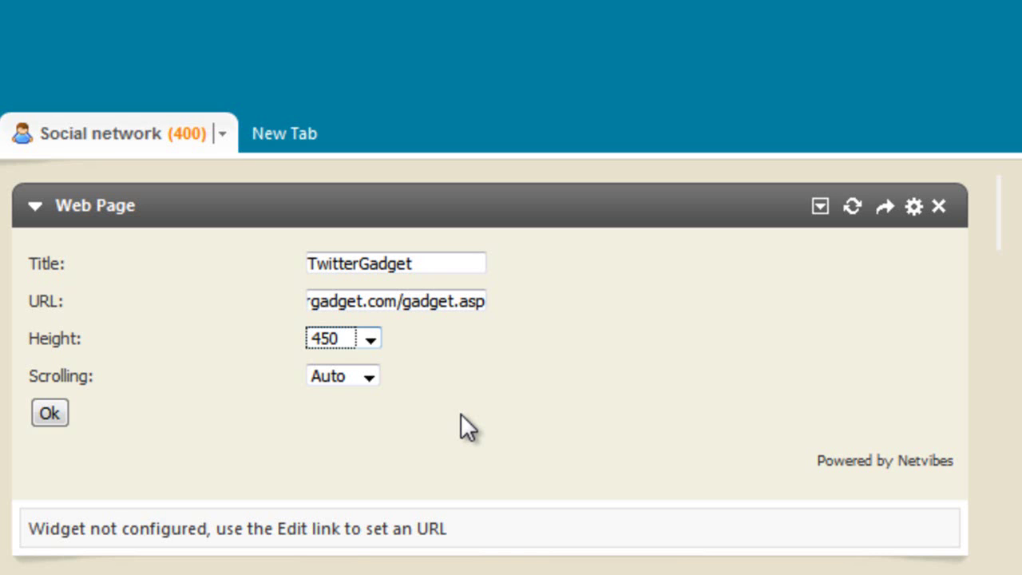
click(49, 413)
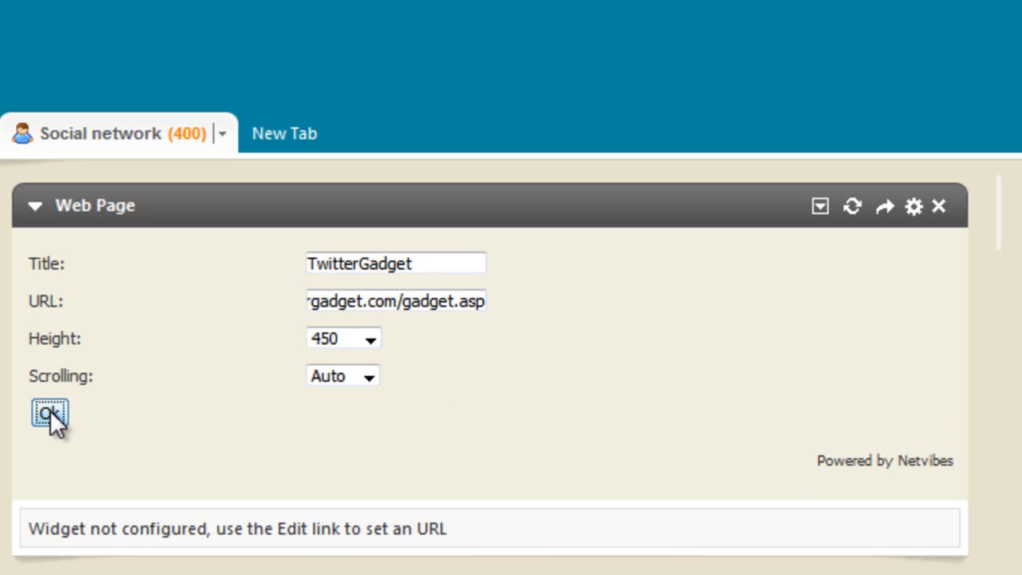